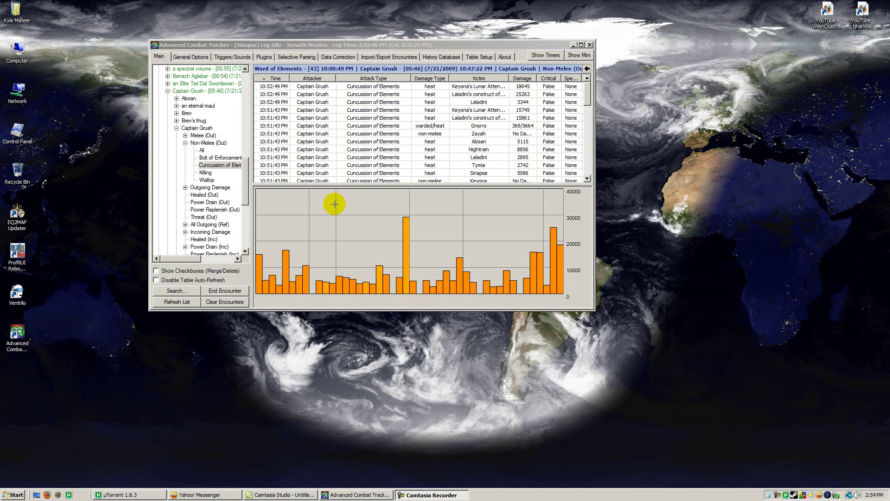
Maximize the window and review Captain Grush's outgoing melee attacks in the Captain Grush encounter.
left_click(581, 45)
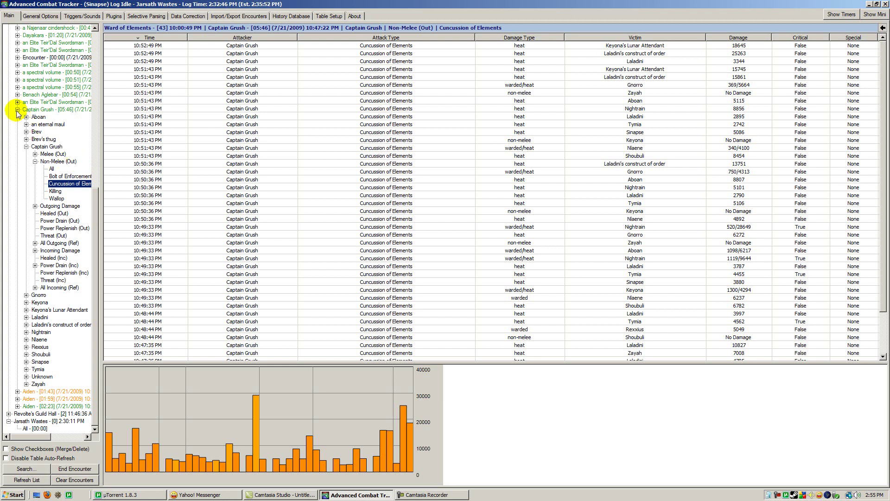
scroll(93, 231, "up", 6)
scroll(99, 162, "down", 1)
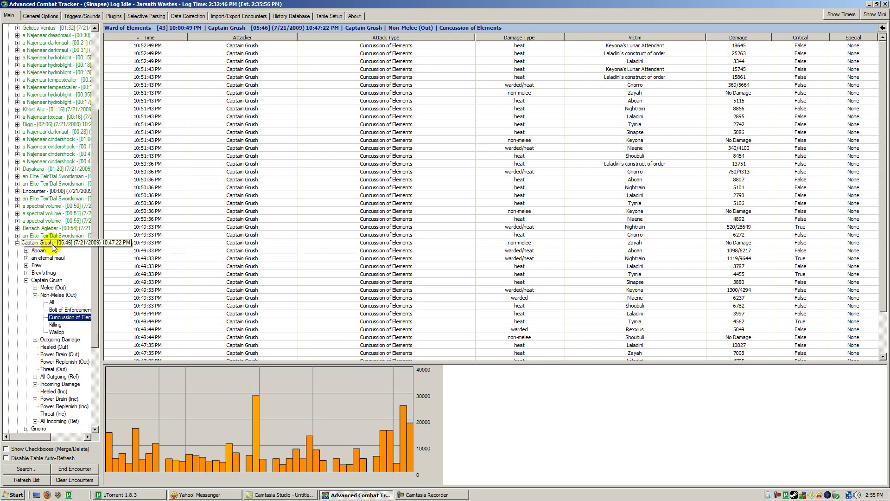
left_click(46, 281)
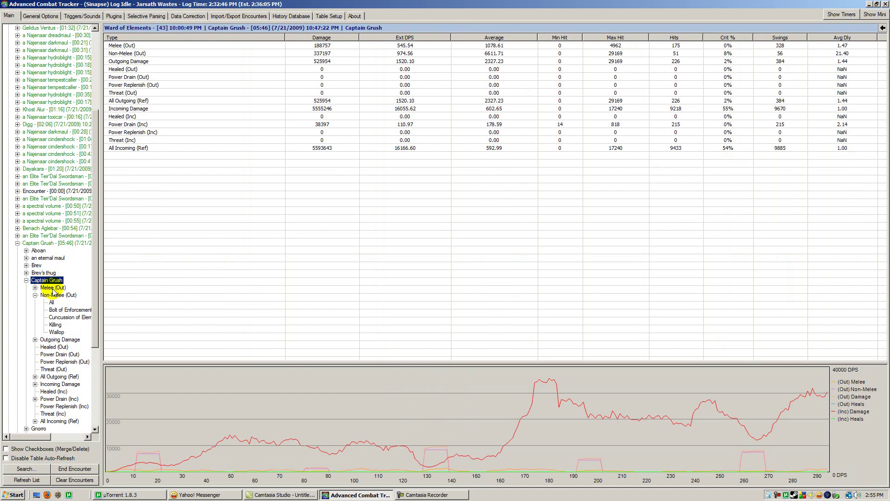
left_click(53, 288)
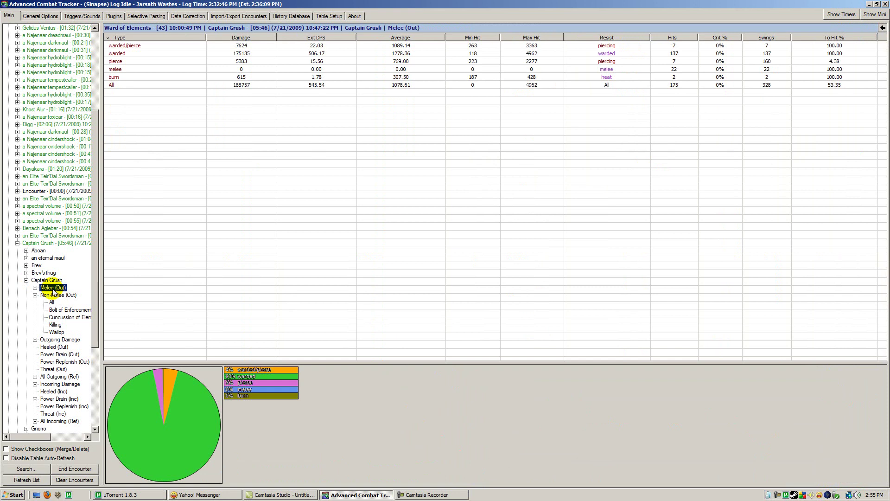
left_click(35, 288)
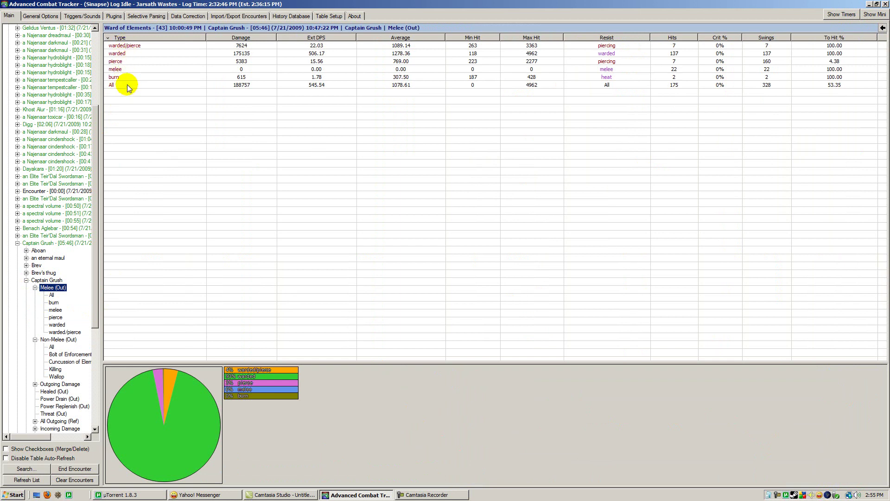
left_click(35, 288)
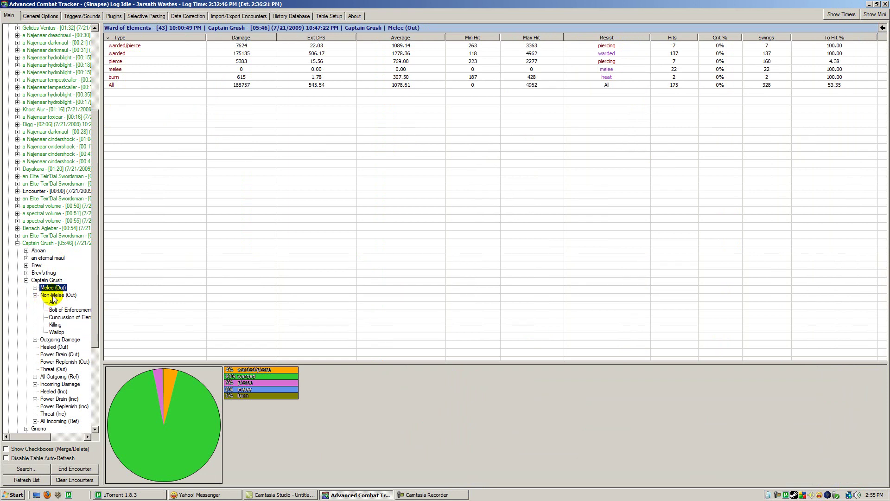
Review Captain Grush's outgoing non-melee attacks and open the individual hits of Cuncussion of Elements.
left_click(52, 296)
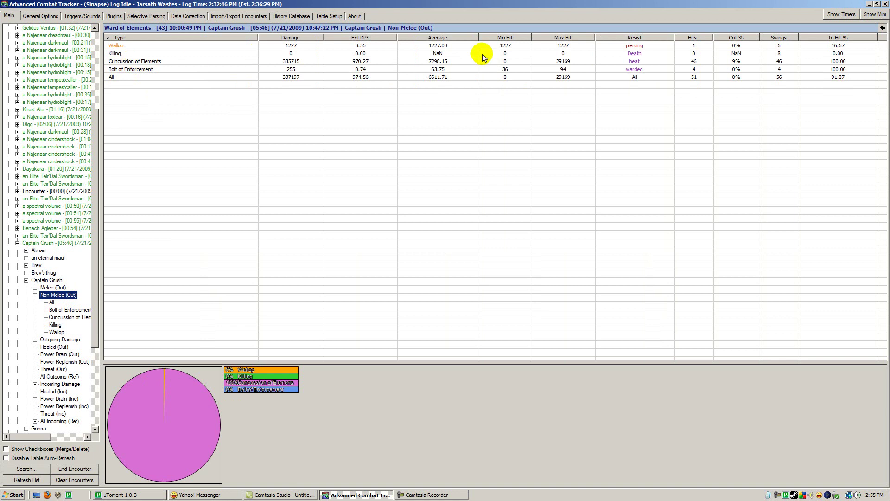
left_click(635, 62)
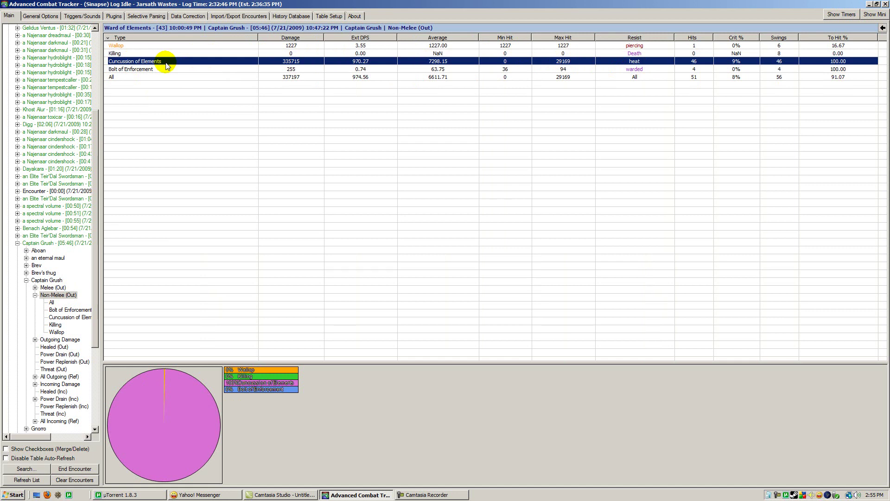
left_click(66, 318)
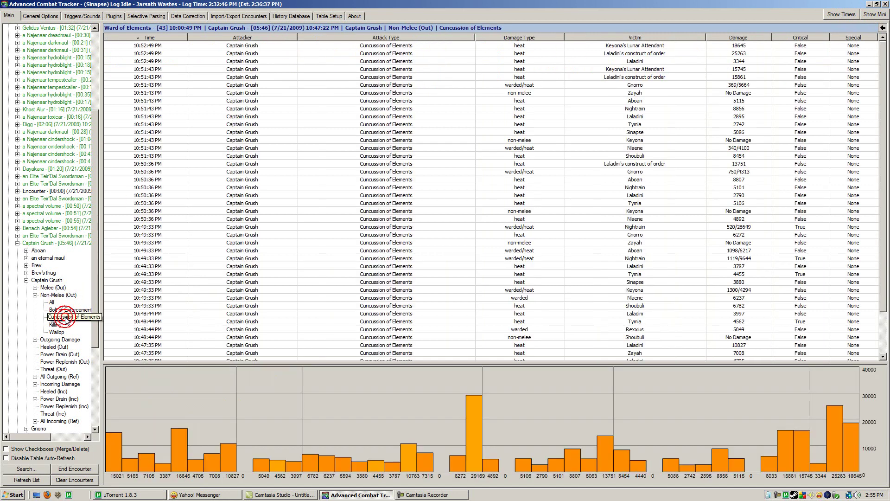
Calculate the spell timer for Cuncussion of Elements and send the result to the spell timers.
right_click(67, 319)
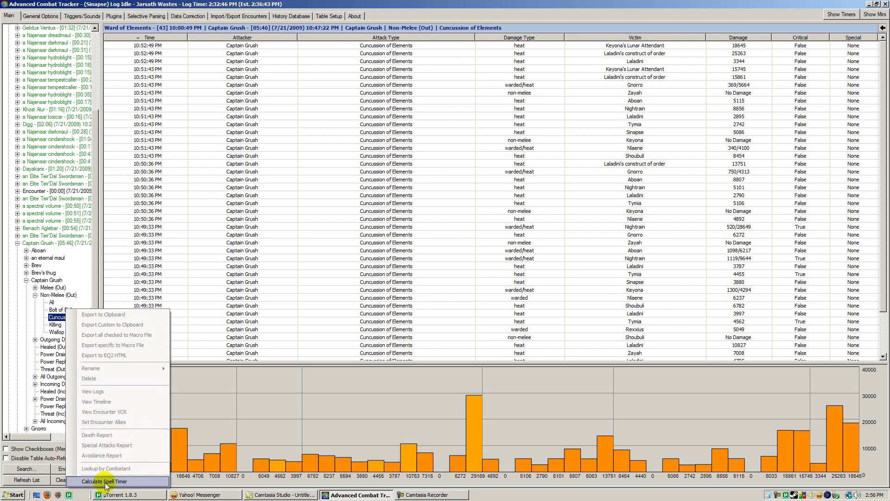
left_click(137, 482)
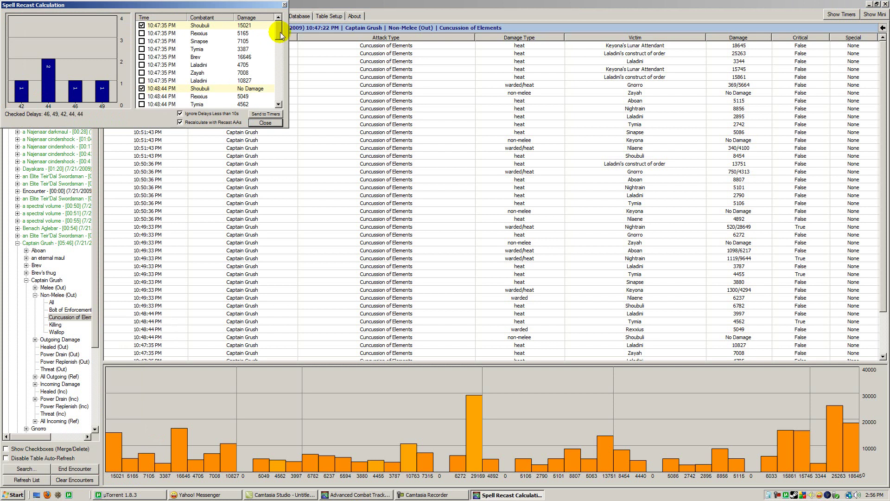
mouse_move(280, 31)
left_mouse_down()
mouse_move(280, 101)
mouse_move(274, 19)
left_mouse_up()
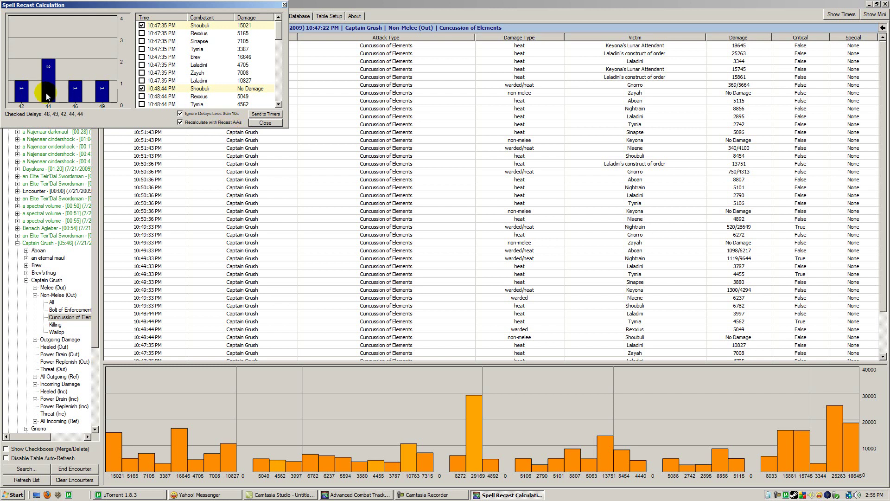
left_click(276, 116)
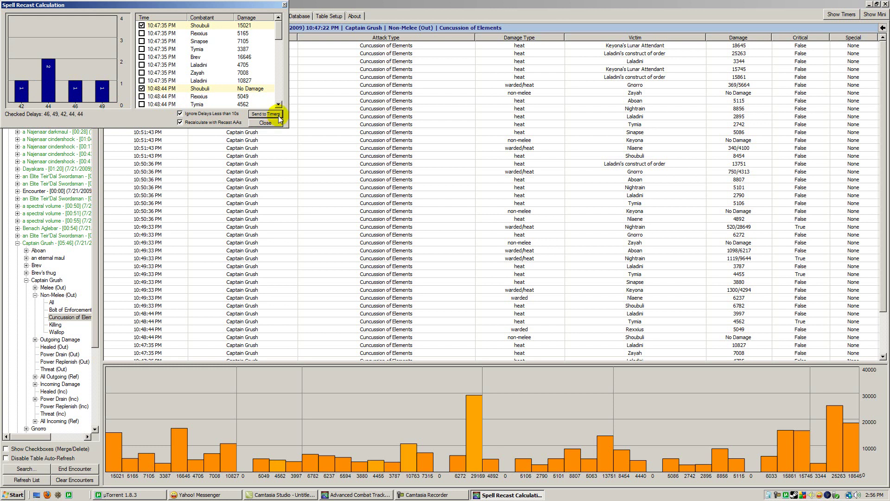
left_click(284, 5)
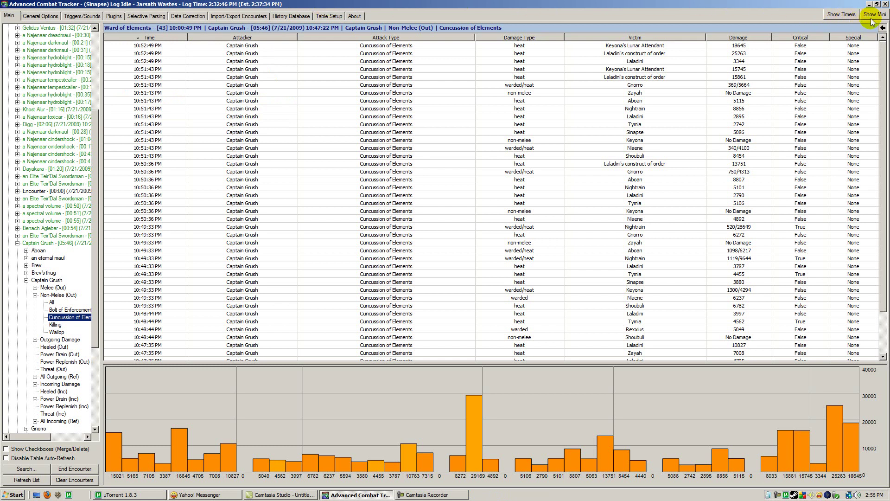
Show the spell timers, open their options, and move the options window clear of the timer panel.
left_click(844, 18)
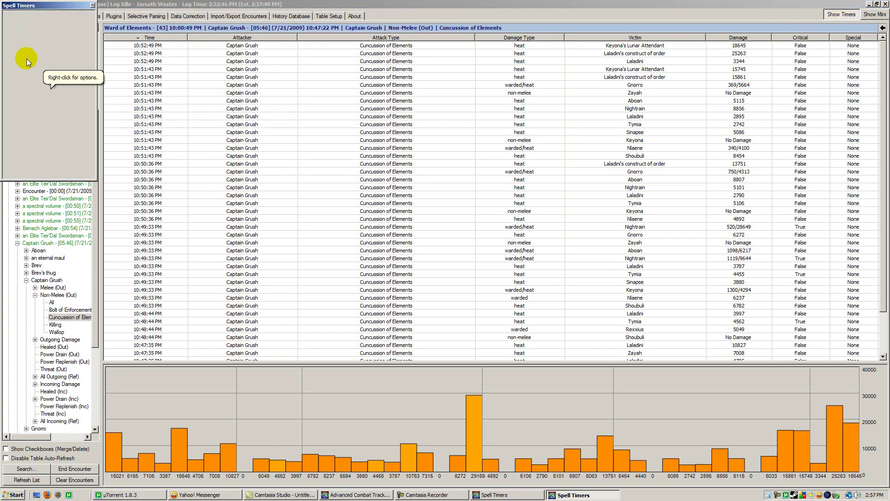
right_click(58, 85)
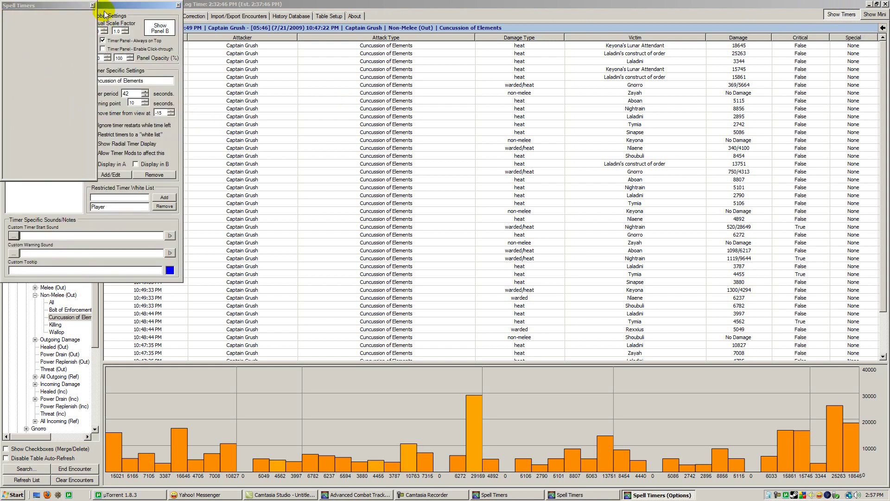
left_click_drag(108, 5, 322, 91)
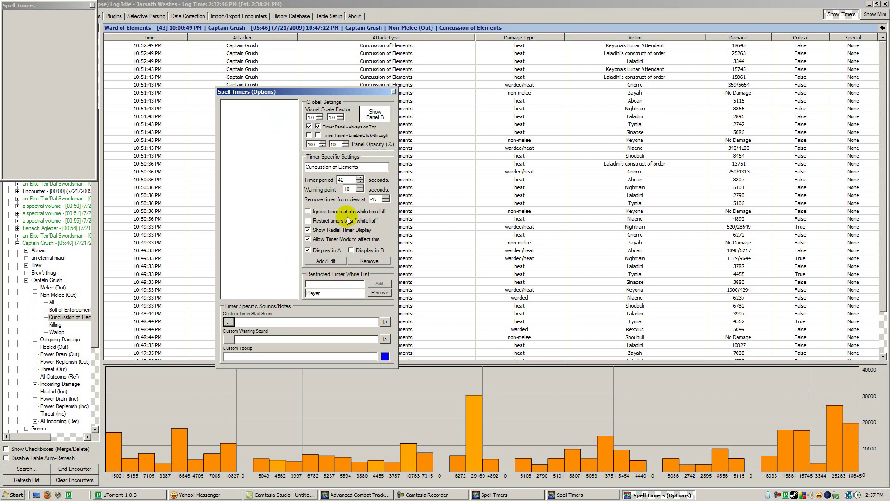
Try Text to Speech as the custom timer start sound, and set it to No sound instead.
left_click(229, 323)
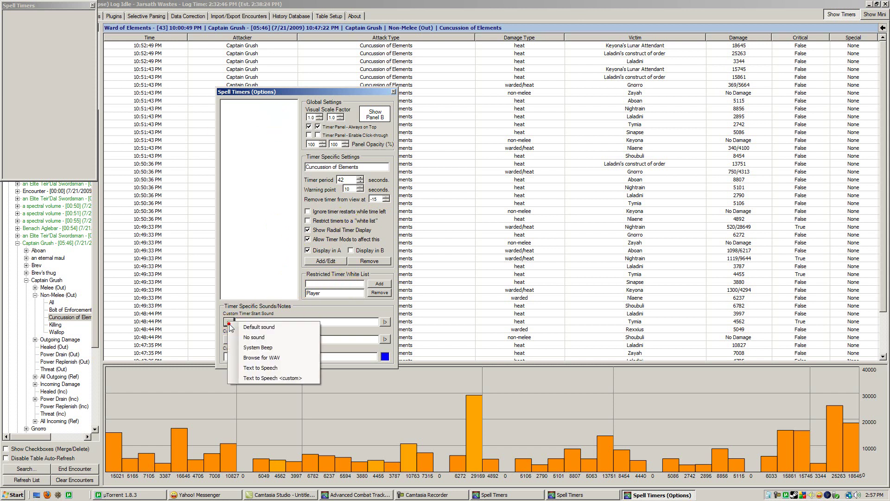
left_click(302, 368)
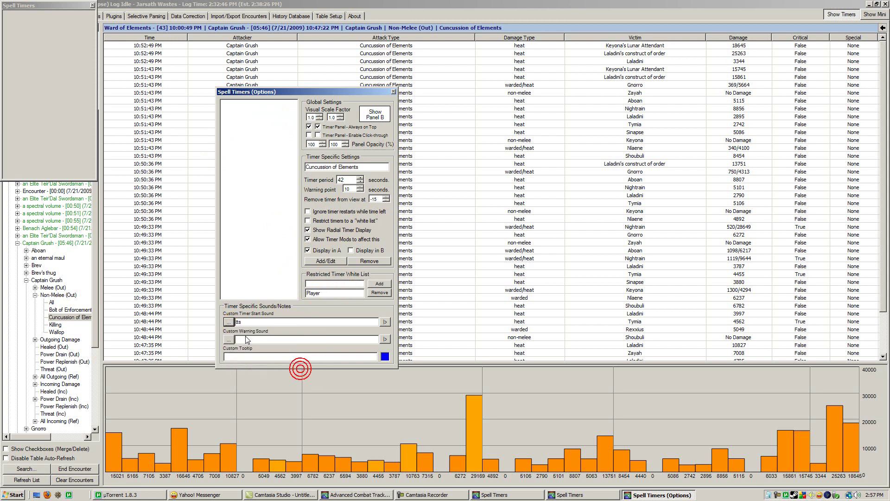
left_click(383, 322)
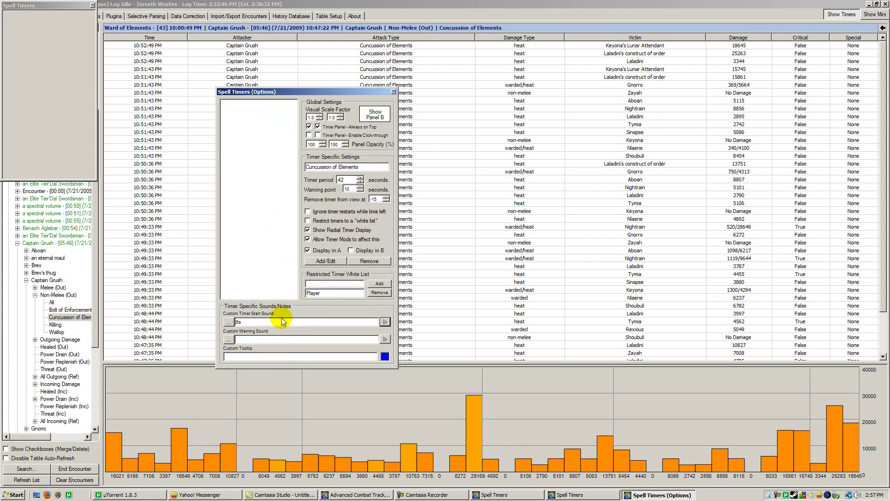
left_click(229, 322)
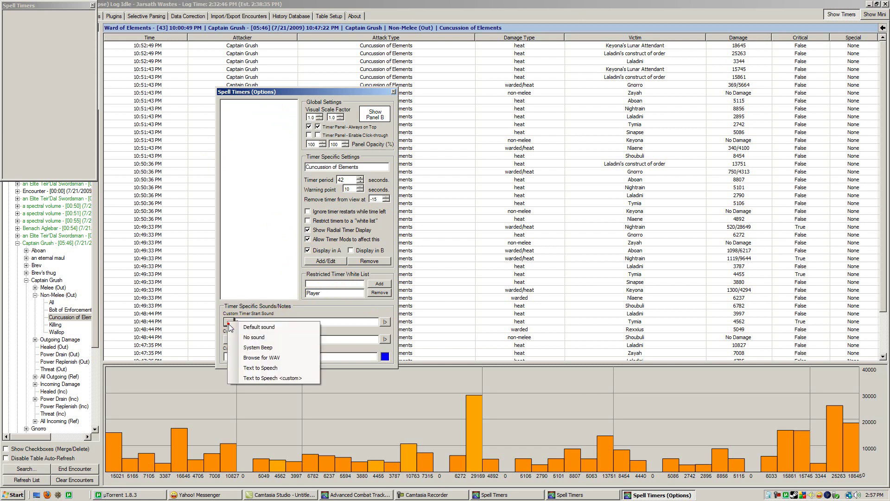
left_click(281, 337)
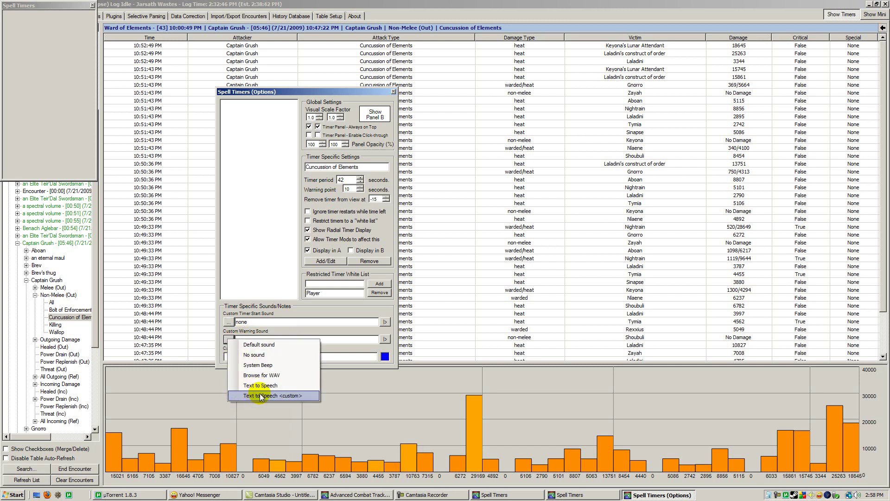
Set the custom warning sound to custom text to speech reading "AOE in 10" and play it.
left_click(306, 396)
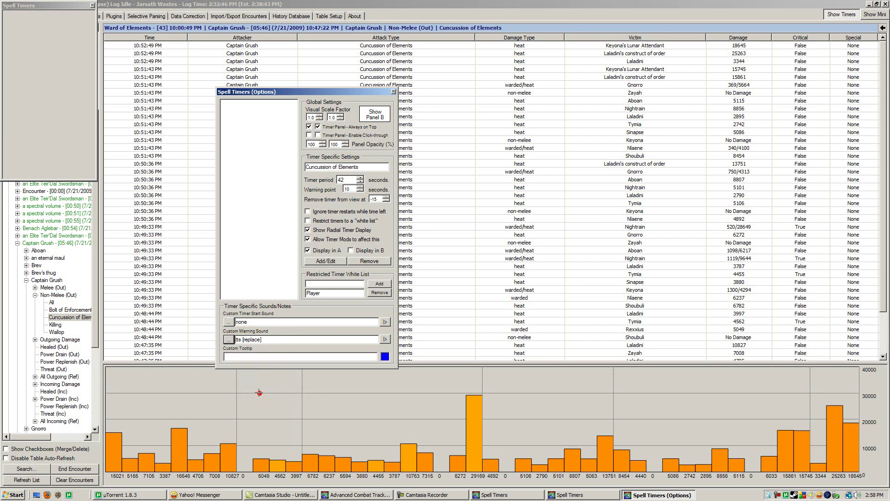
left_click(228, 339)
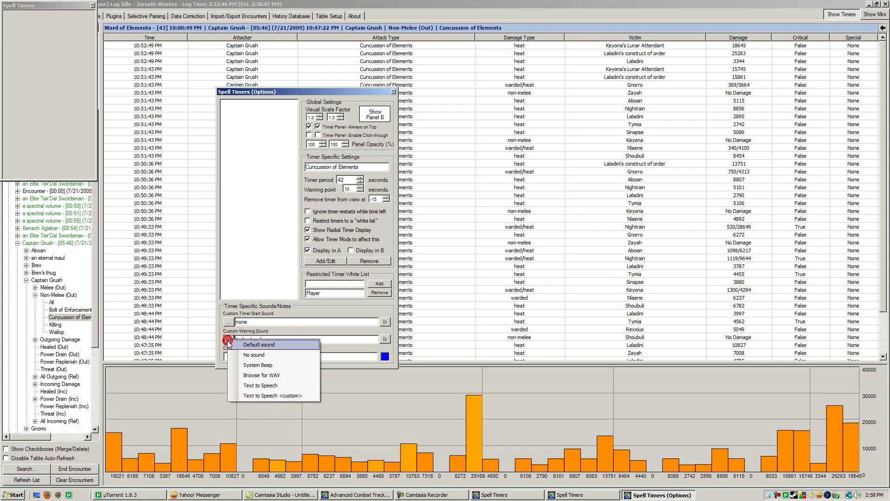
left_click(268, 395)
left_click_drag(242, 340, 262, 340)
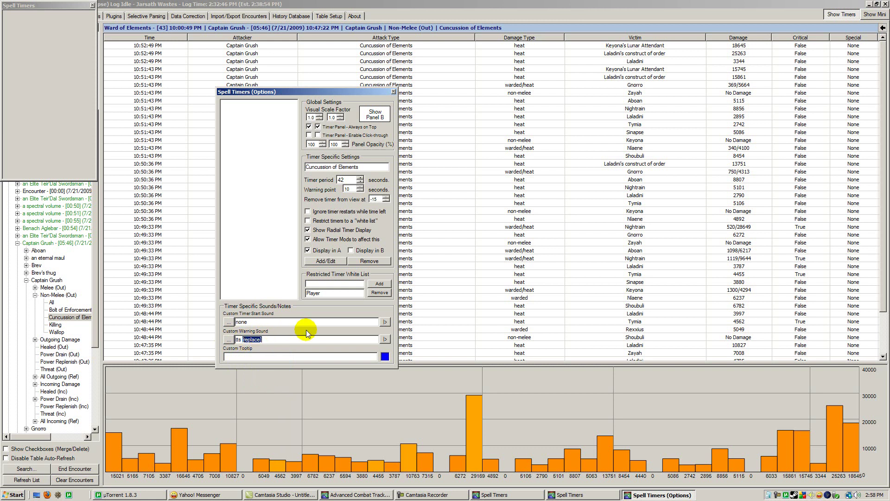
type("AOE in 10")
left_click(385, 339)
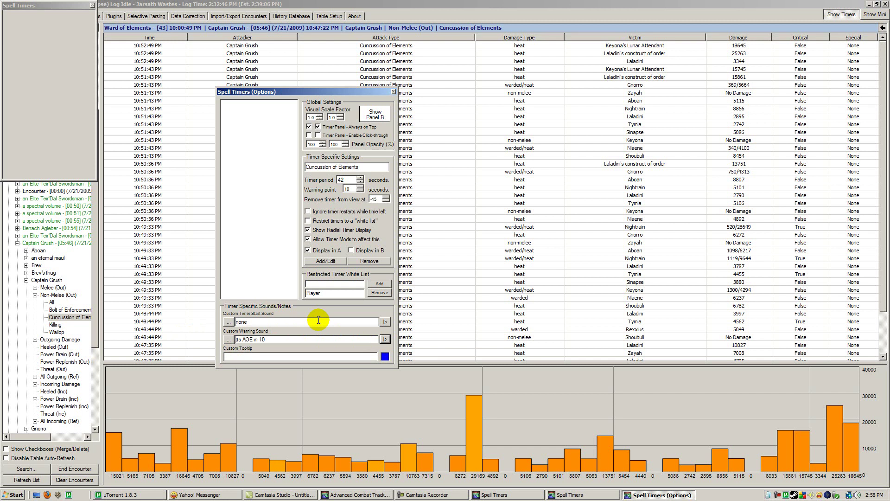
Change the spoken warning to "elements in 10", play it, and add the Cuncussion of Elements timer to the timer list.
double_click(246, 339)
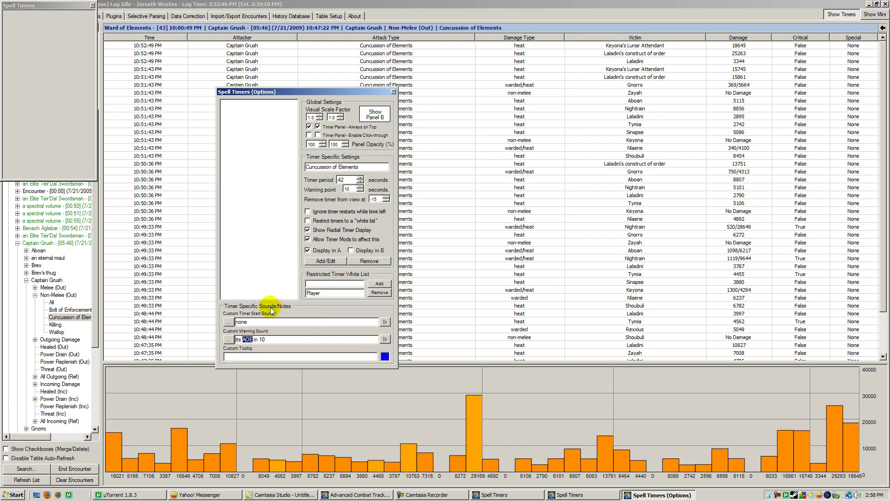
type("el")
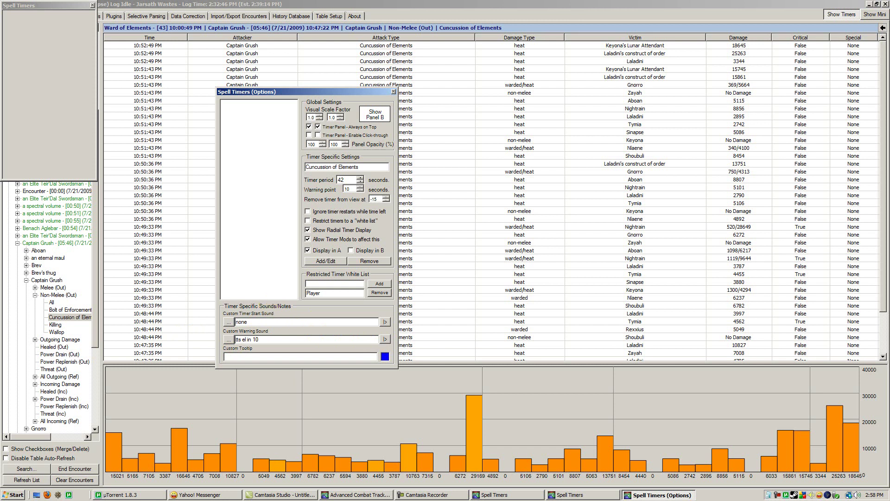
key("BackSpace")
type("lements")
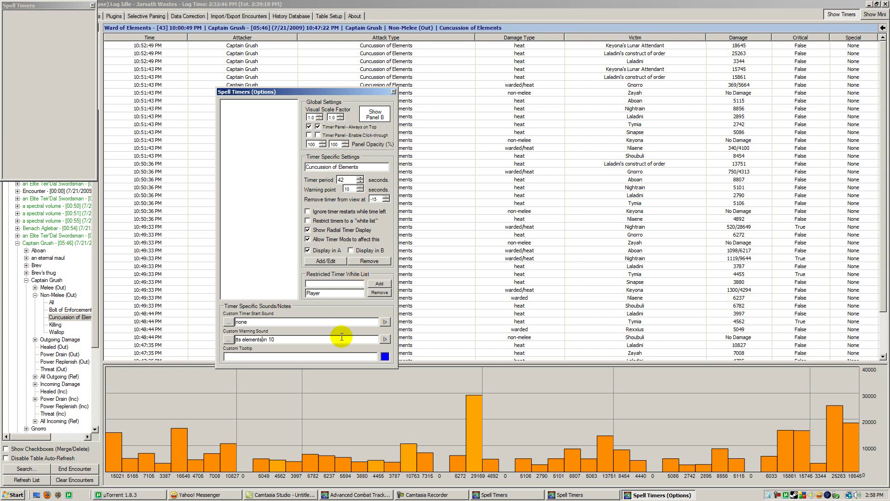
left_click(385, 339)
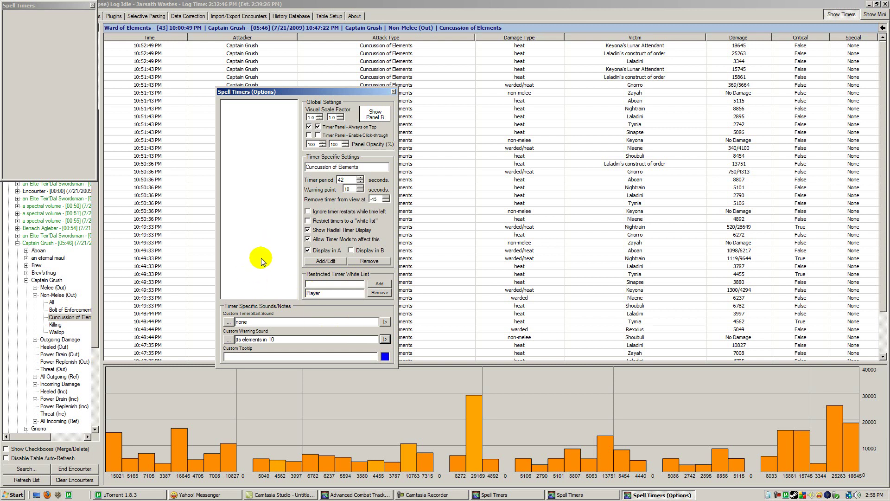
left_click(326, 266)
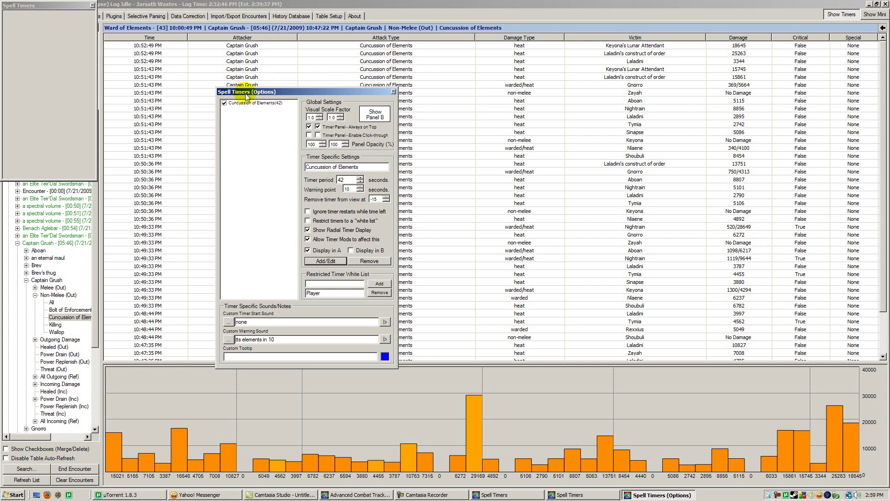
left_click(262, 103)
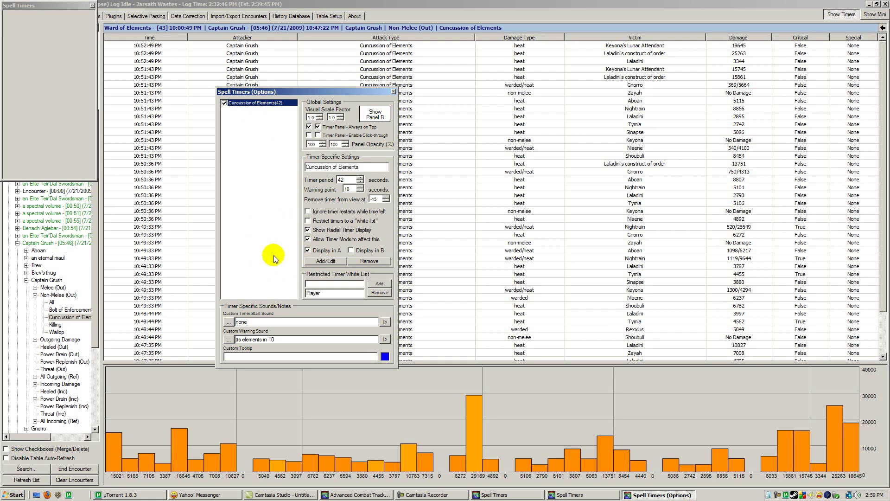
Separate the two spell timer panels, hide Panel B, and place the remaining panel beside the options window.
left_click_drag(30, 5, 129, 46)
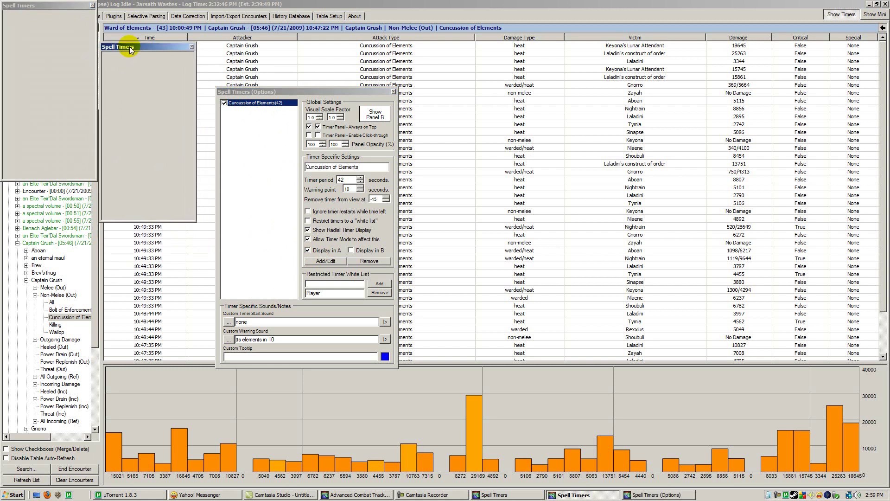
left_click_drag(53, 3, 43, 29)
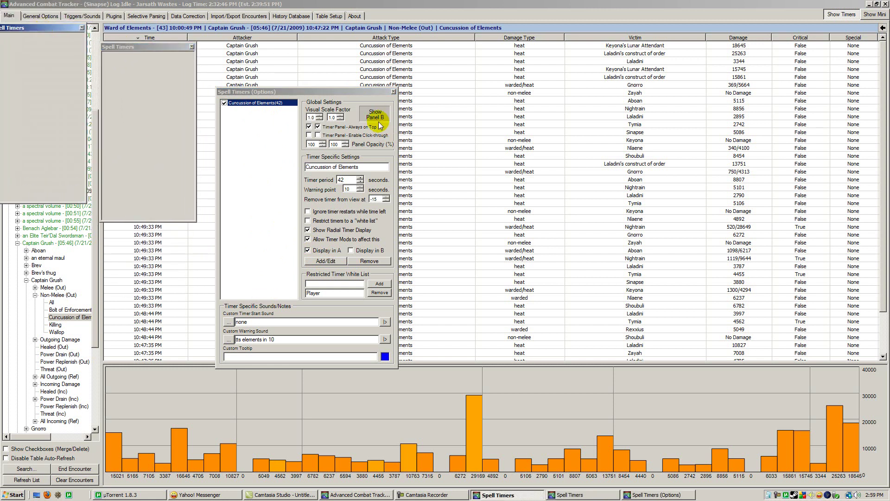
left_click(372, 119)
left_click(50, 29)
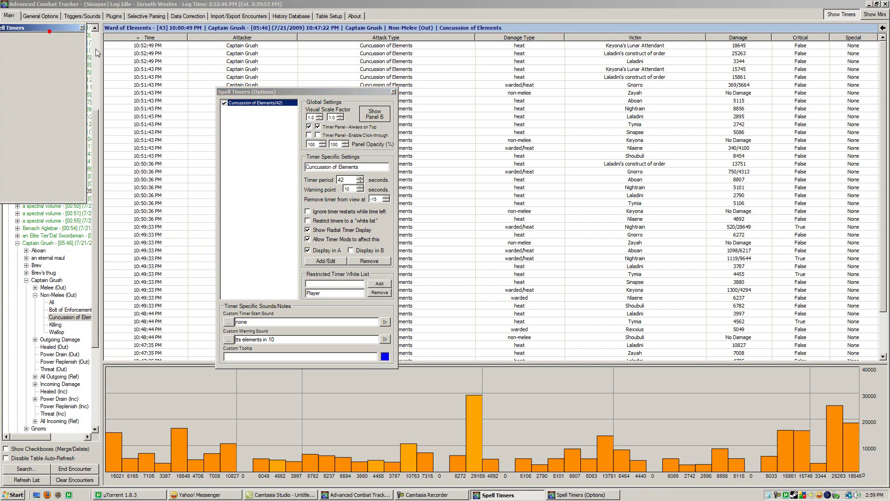
left_click_drag(40, 26, 145, 92)
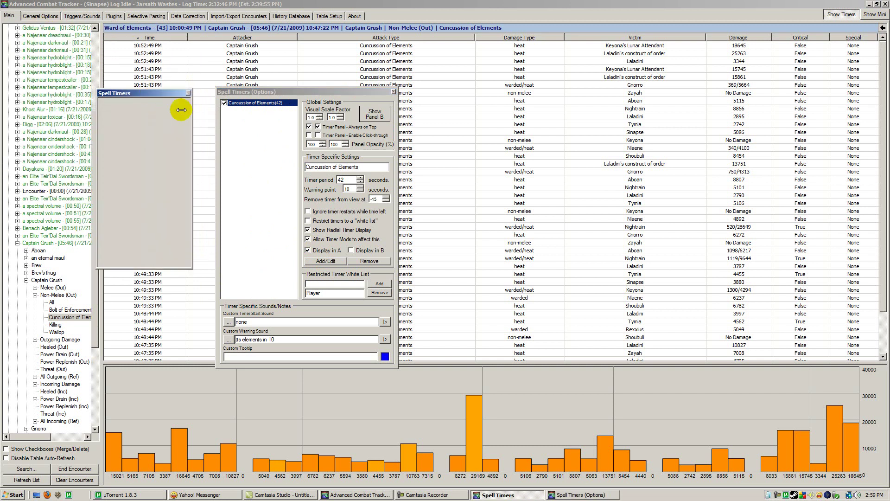